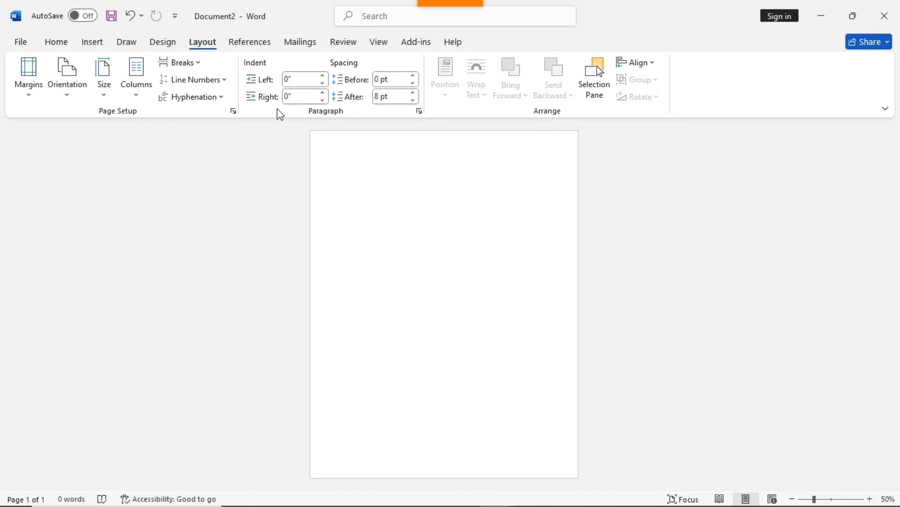
Select the red pen for inking and confirm #E71224 as its custom ink colour
click(131, 43)
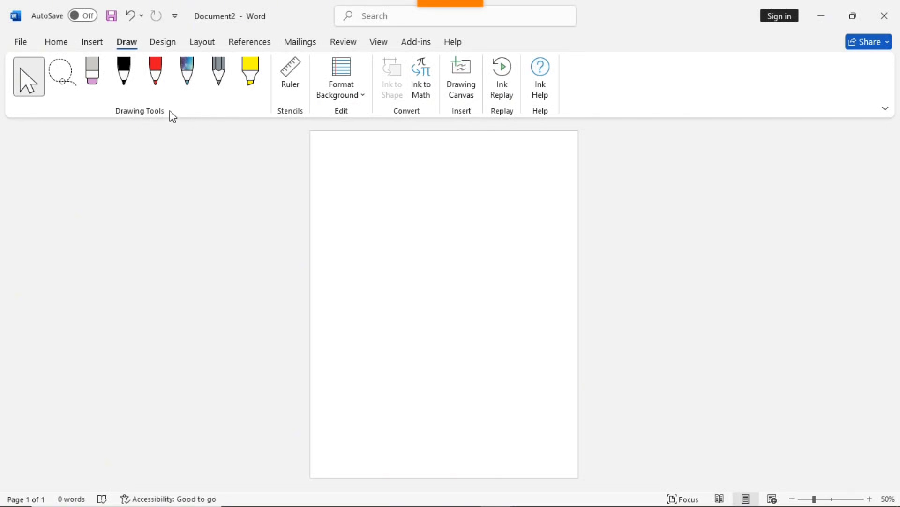
click(66, 85)
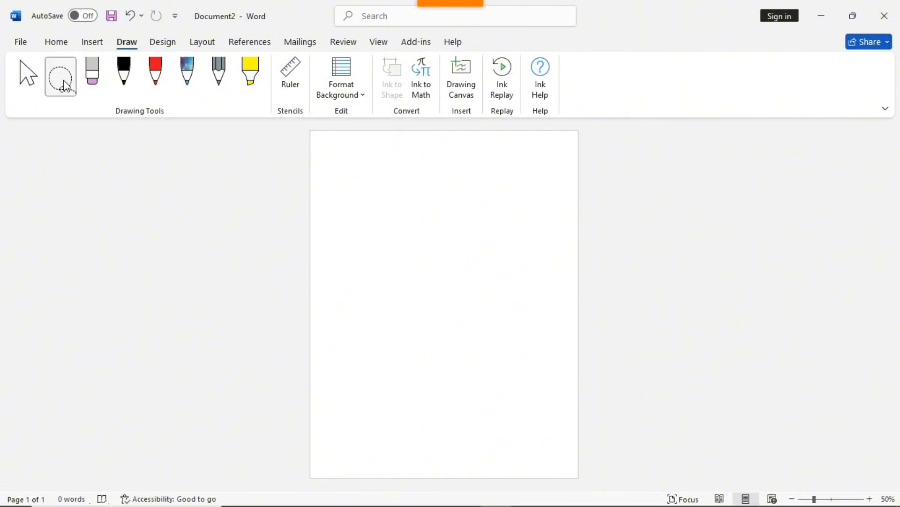
click(91, 82)
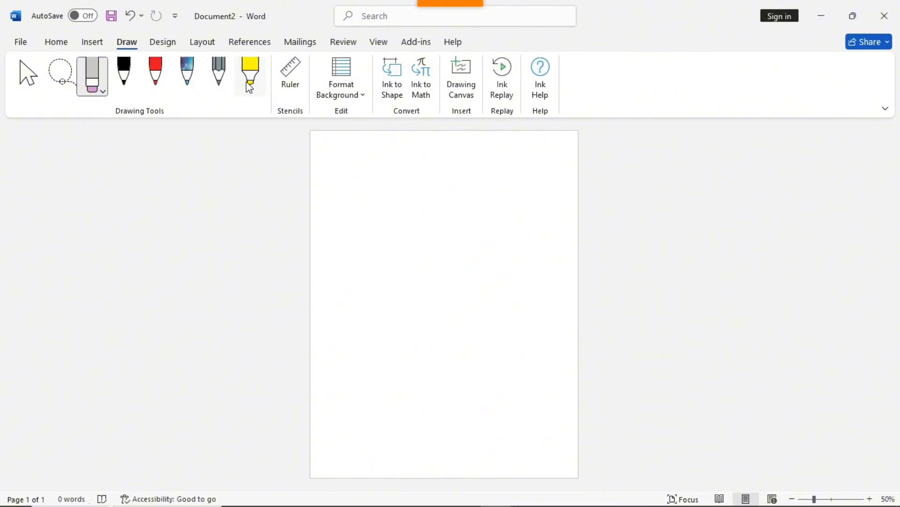
click(158, 85)
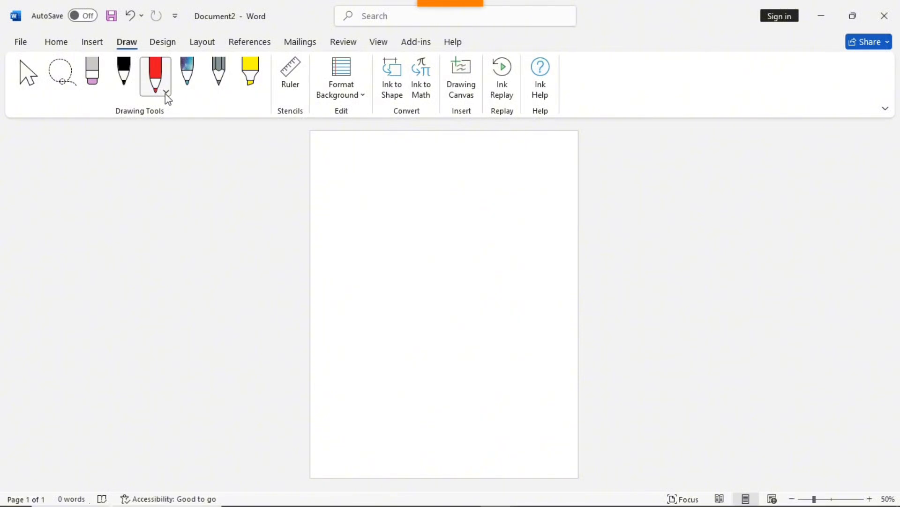
click(166, 92)
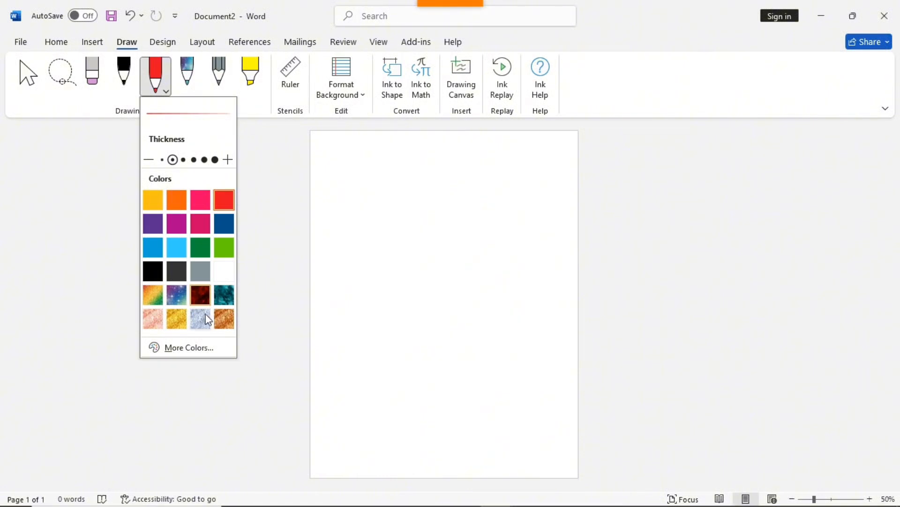
click(174, 348)
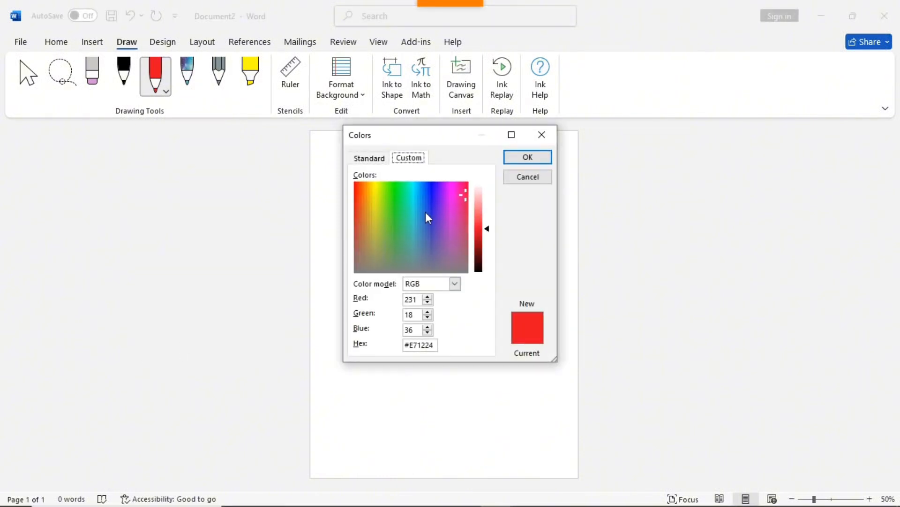
click(528, 160)
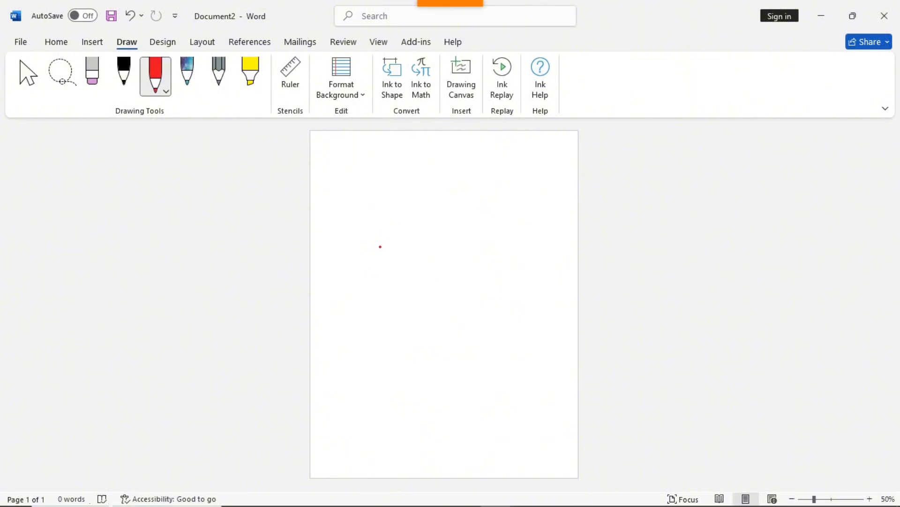
Draw a large capital letter A in red ink in the upper middle of the page
drag(404, 228, 371, 300)
drag(405, 227, 422, 292)
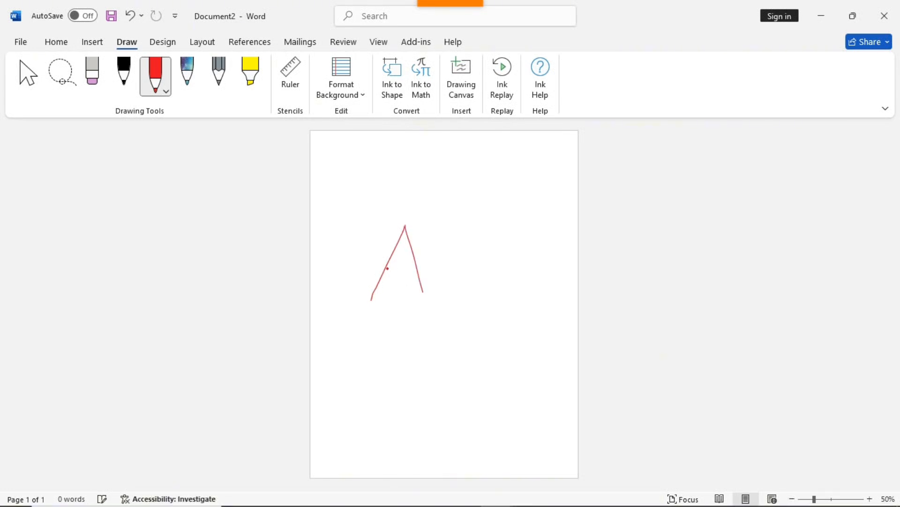
drag(387, 269, 425, 268)
Draw a capital letter B beside the red A with the black 0.35 mm pen
click(135, 90)
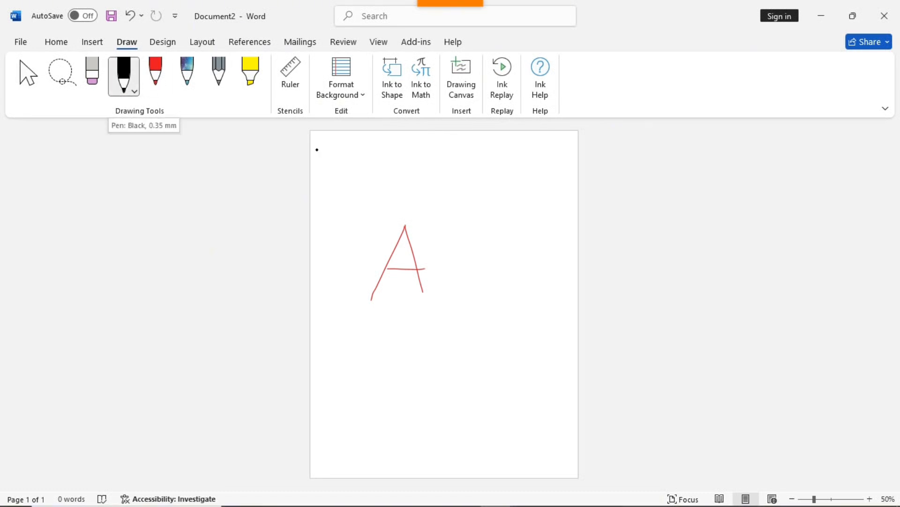
drag(448, 224, 453, 304)
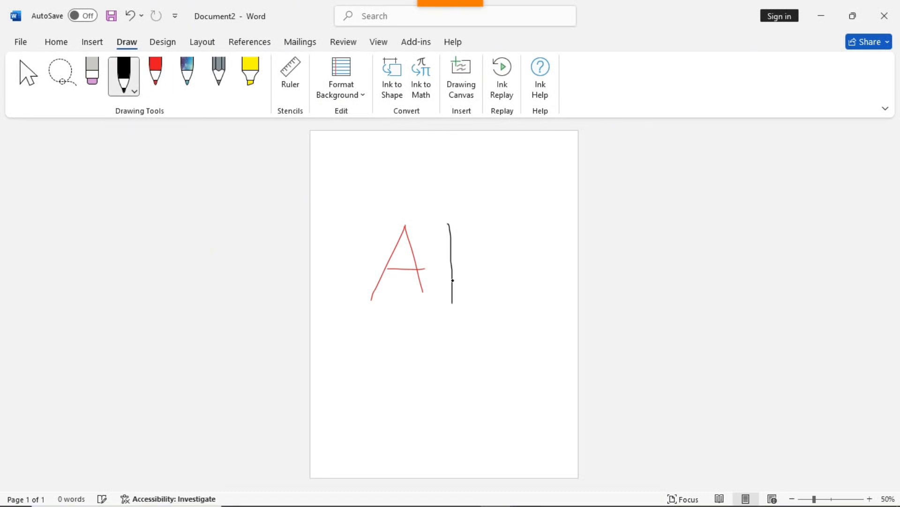
mouse_move(449, 225)
mouse_down()
mouse_move(477, 229)
mouse_move(460, 257)
mouse_move(485, 273)
mouse_move(452, 296)
mouse_up()
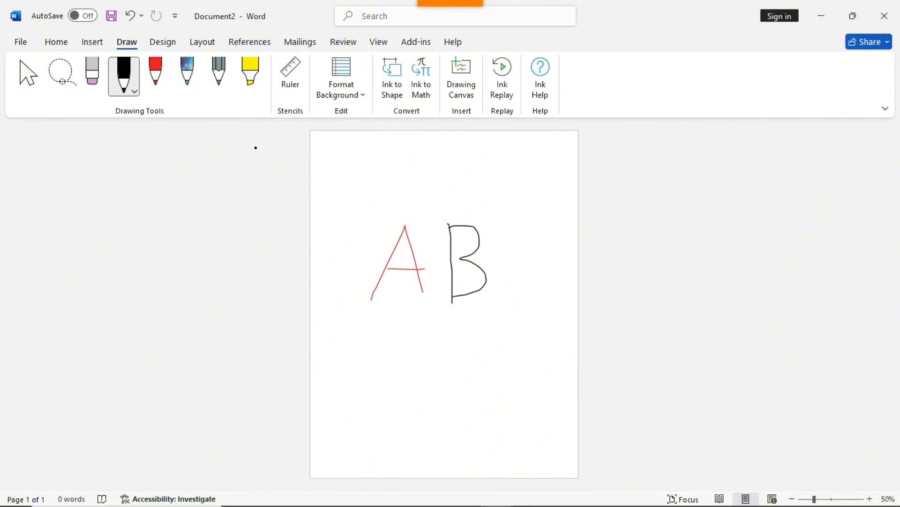
Draw a horizontal yellow highlighter stroke above the letters and open the highlighter's thickness and colour options
click(249, 87)
drag(368, 188, 479, 189)
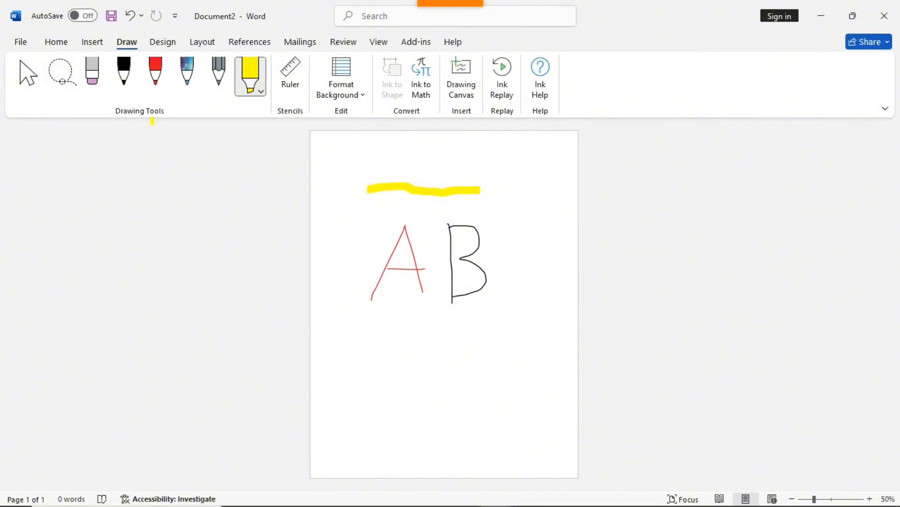
click(251, 80)
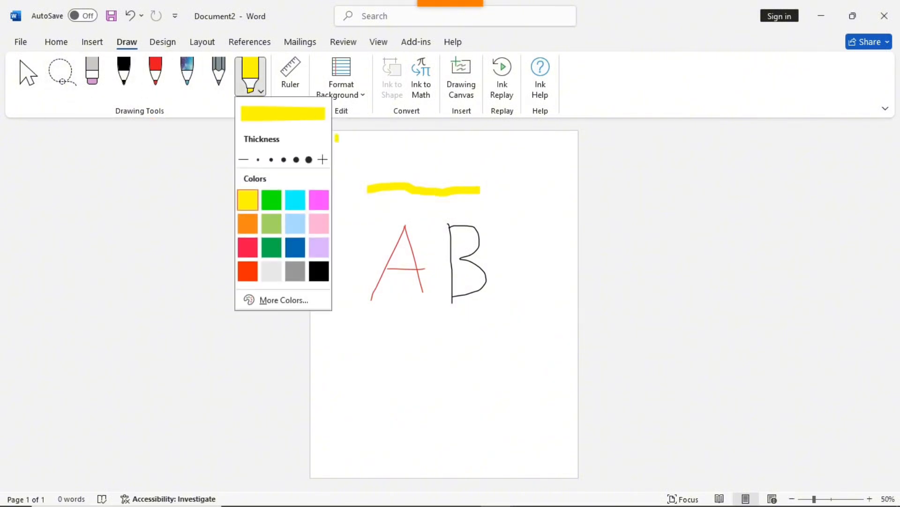
Select the handwritten B and A individually with the object selection tool
click(26, 74)
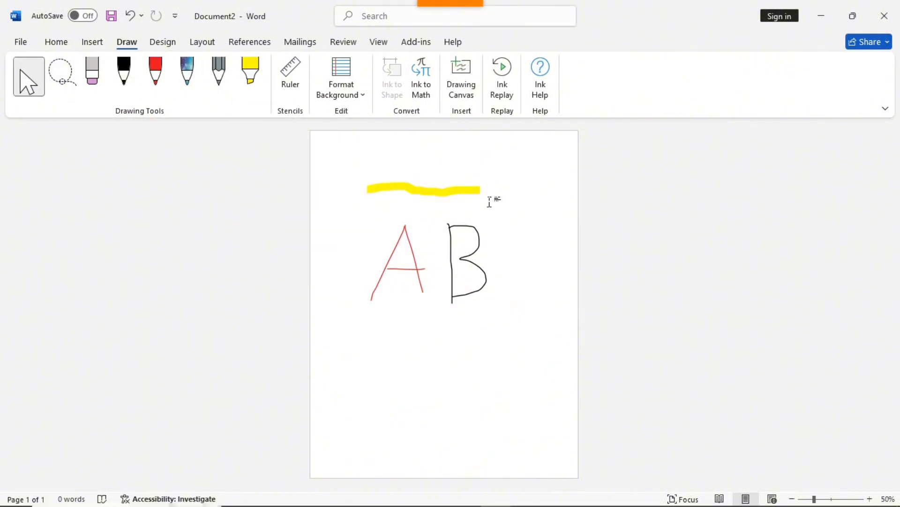
click(444, 193)
click(479, 244)
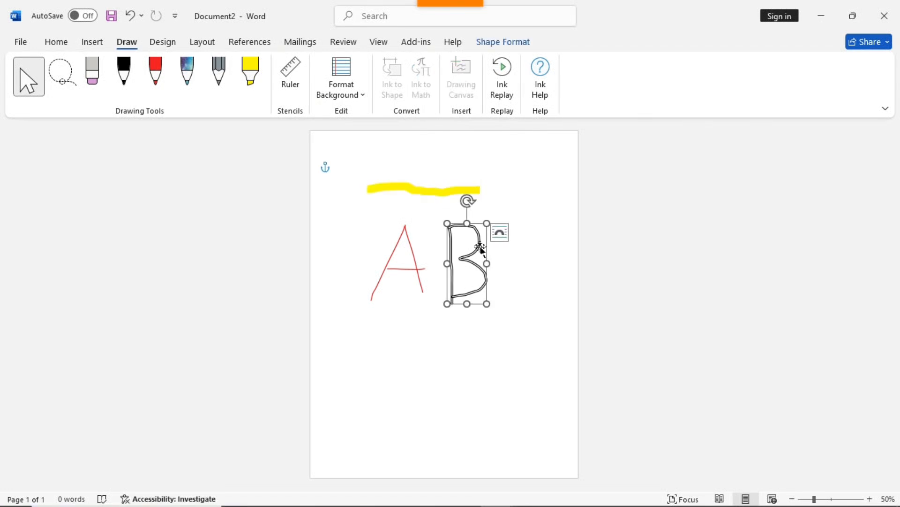
click(414, 257)
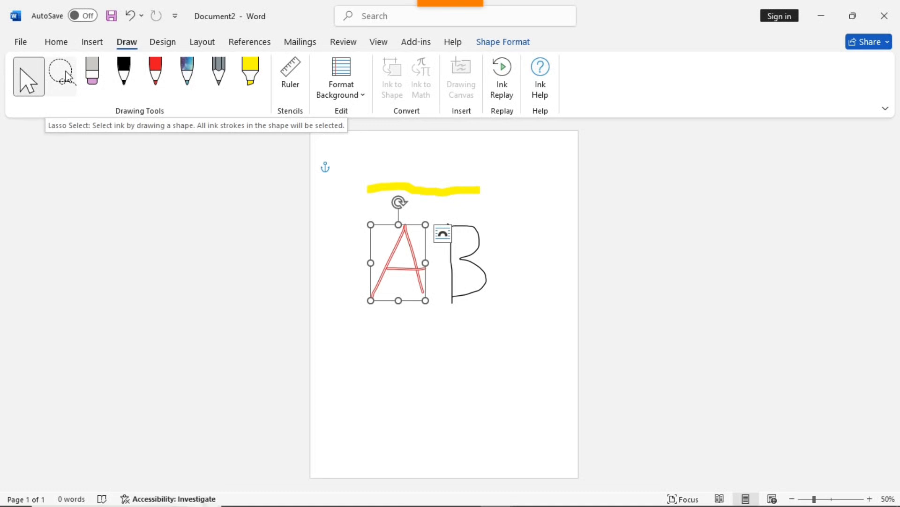
Lasso-select the highlight and both letters together and move them down the page, then partway back up
click(68, 76)
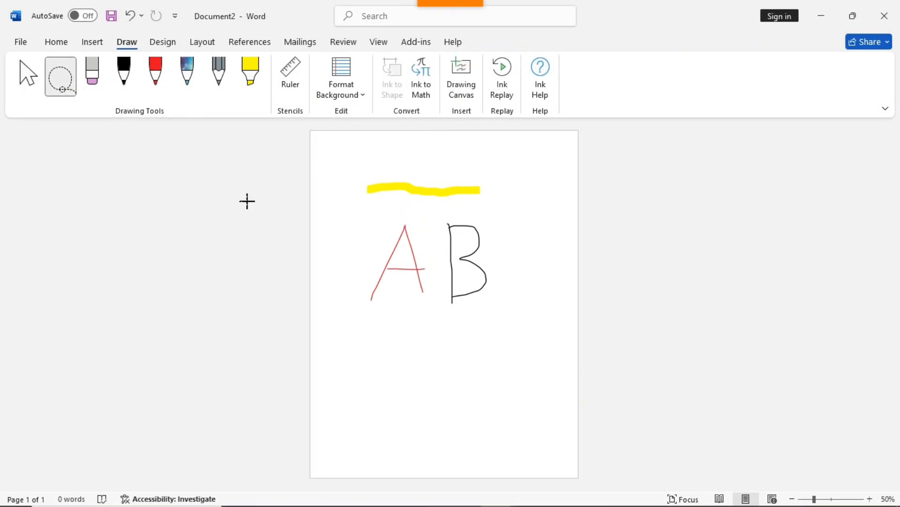
mouse_move(317, 227)
mouse_down()
mouse_move(334, 304)
mouse_move(468, 374)
mouse_move(571, 321)
mouse_move(587, 179)
mouse_move(450, 114)
mouse_move(316, 173)
mouse_move(316, 211)
mouse_up()
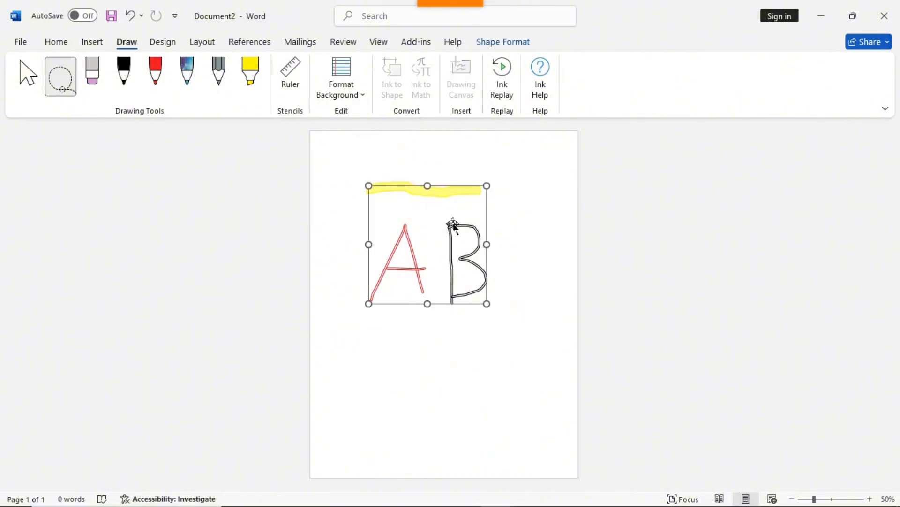
drag(454, 225, 452, 286)
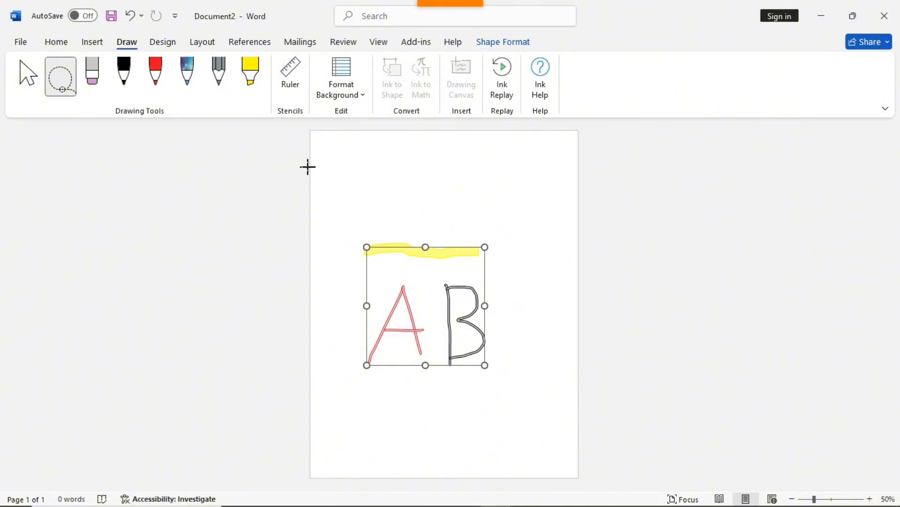
drag(452, 305, 452, 264)
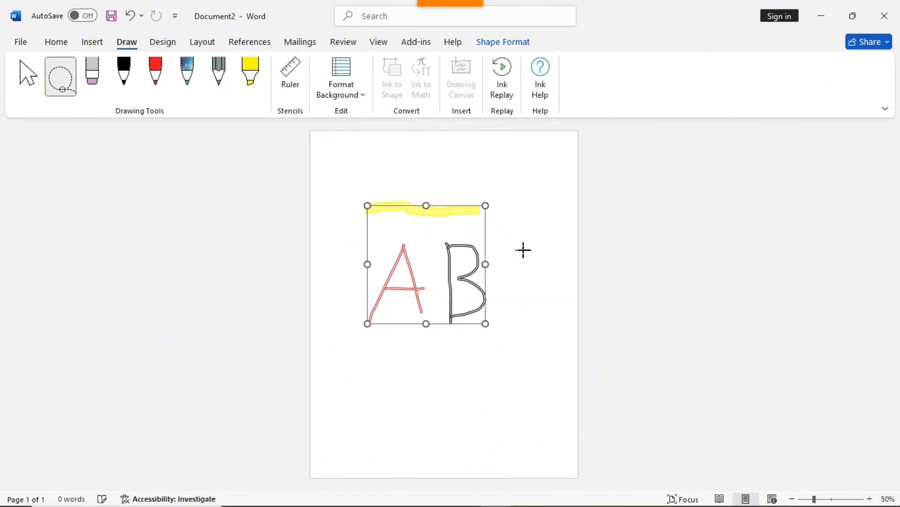
Show the drawing ruler and move it off the letters towards the page's left edge
click(291, 87)
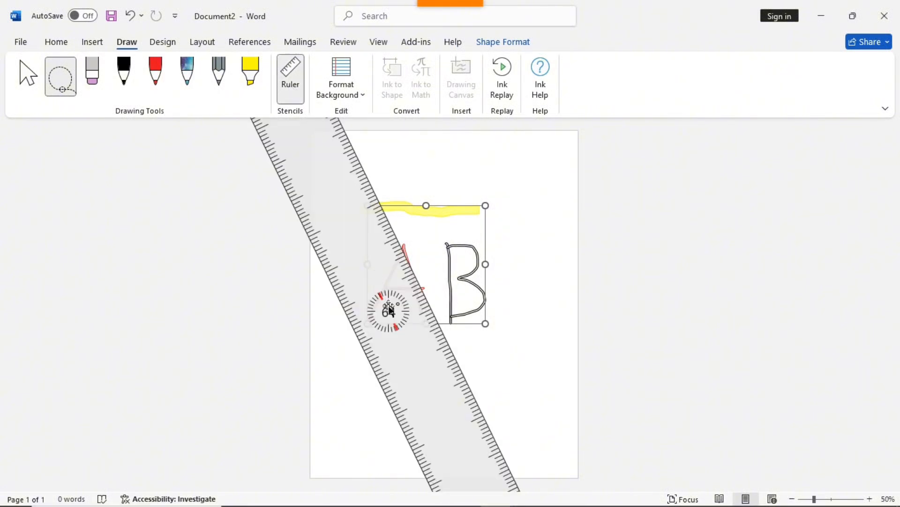
drag(389, 258, 355, 231)
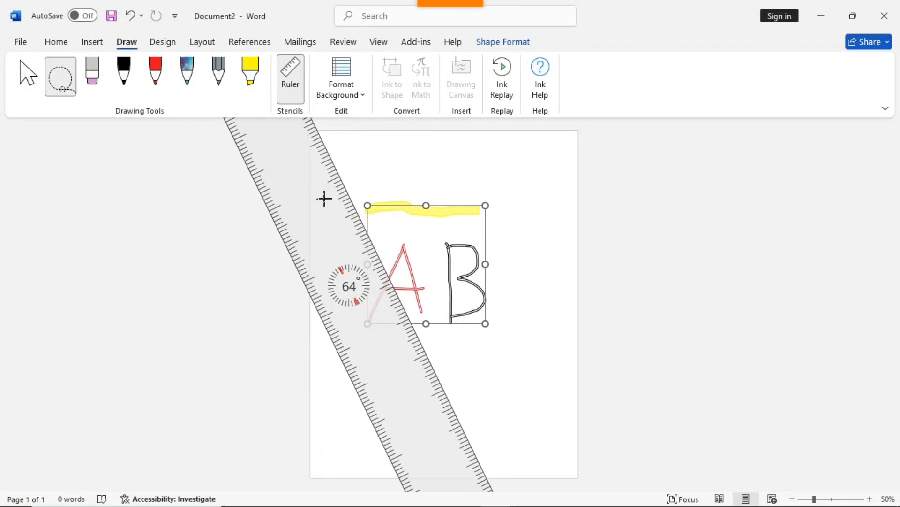
mouse_move(324, 198)
mouse_down()
mouse_move(237, 244)
mouse_move(324, 207)
mouse_move(296, 201)
mouse_move(375, 189)
mouse_move(259, 209)
mouse_move(255, 195)
mouse_move(265, 187)
mouse_up()
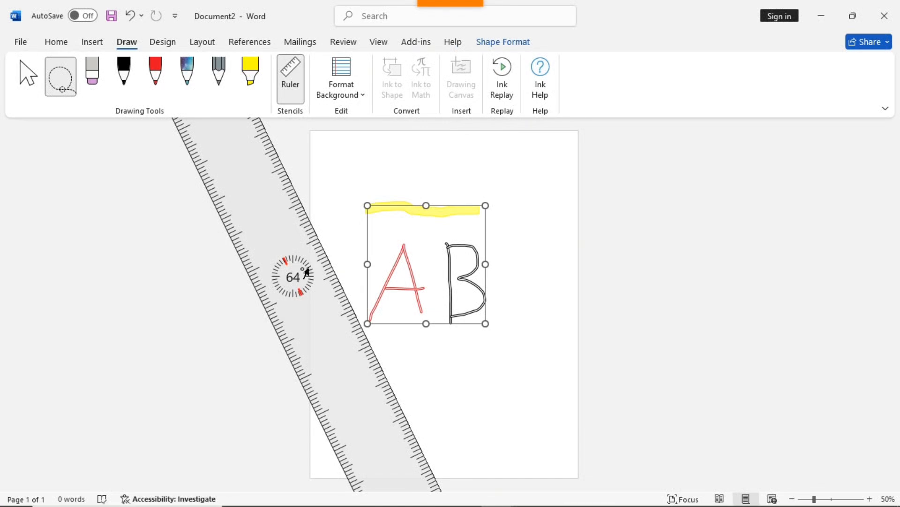
Rotate the drawing ruler back and forth to about 89°, and hide it
scroll(305, 271, down, 19)
scroll(306, 271, up, 20)
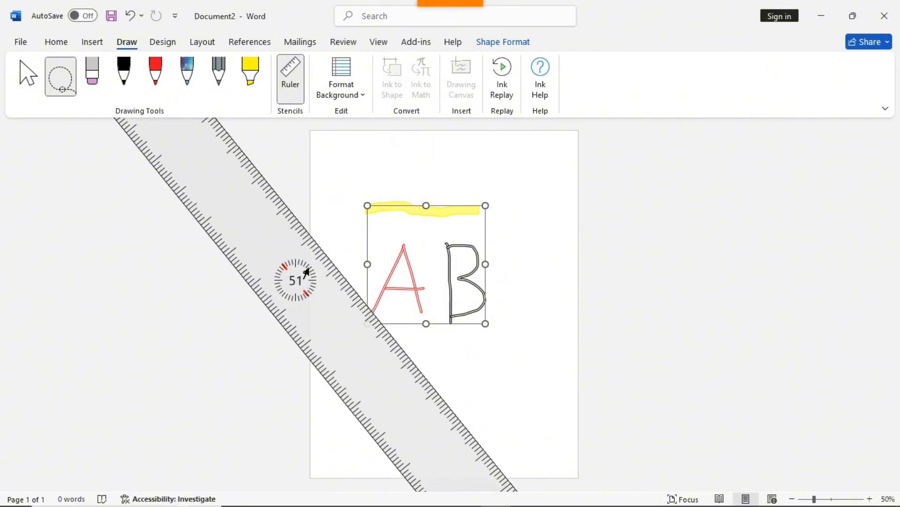
scroll(291, 307, up, 18)
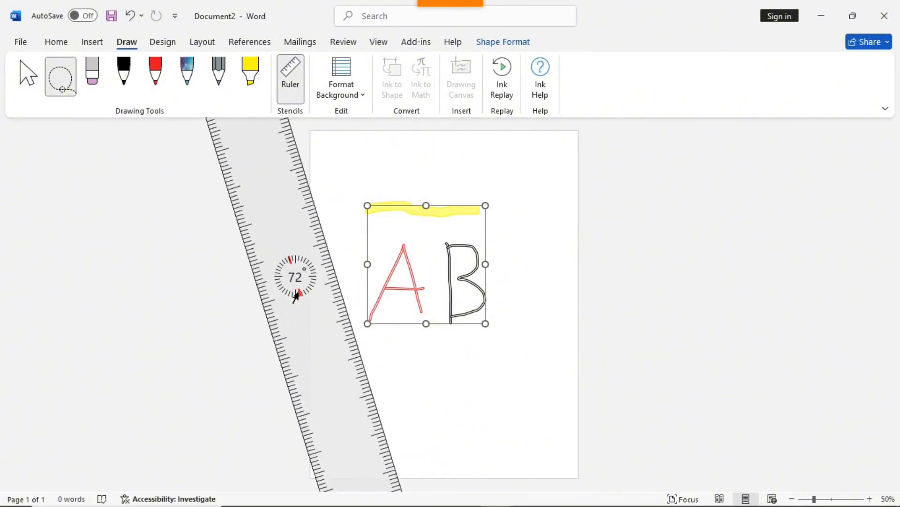
scroll(291, 307, down, 5)
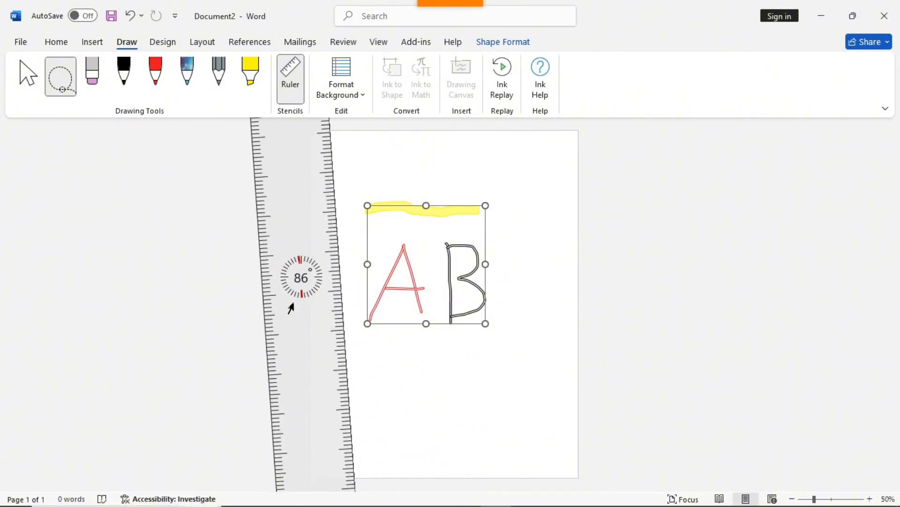
scroll(292, 308, up, 5)
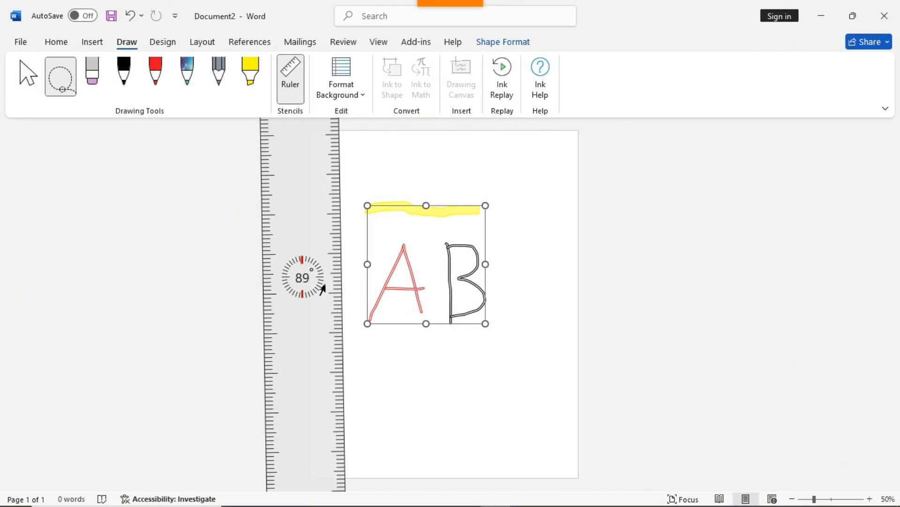
click(299, 80)
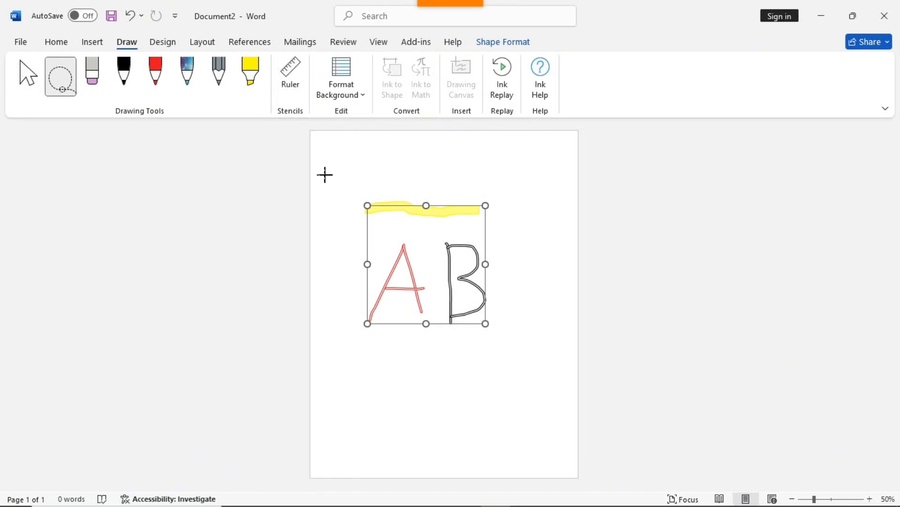
Undo all the ink drawn on the page
key(ctrl+z)
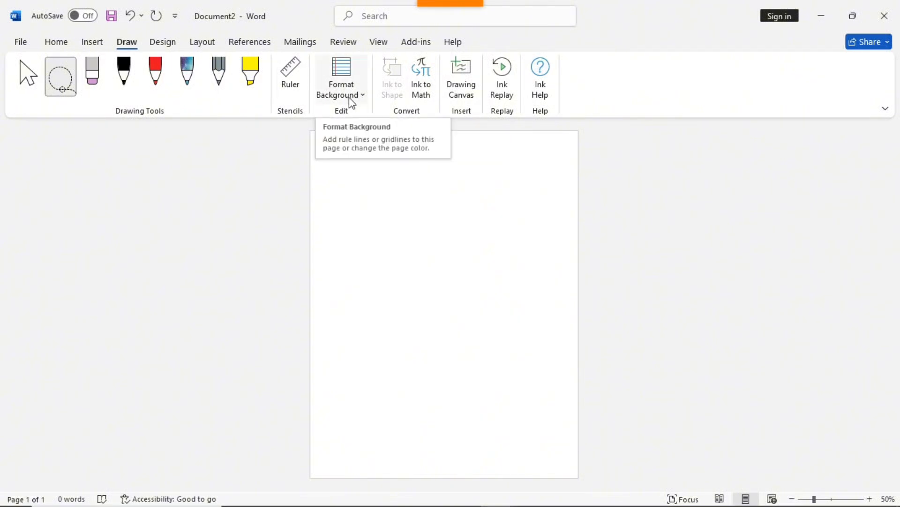
Try the rule-line page backgrounds in order, starting with Narrow Ruled, and keep the third, wider-spaced style
click(365, 97)
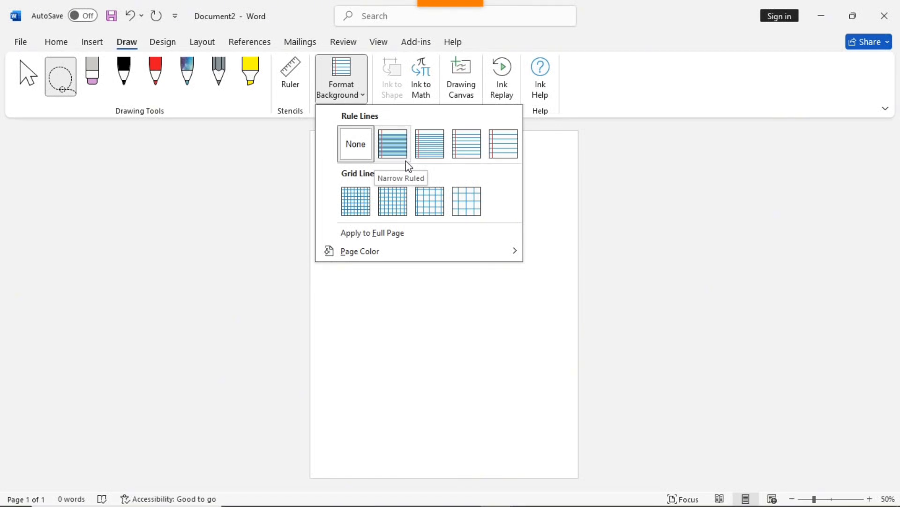
click(397, 135)
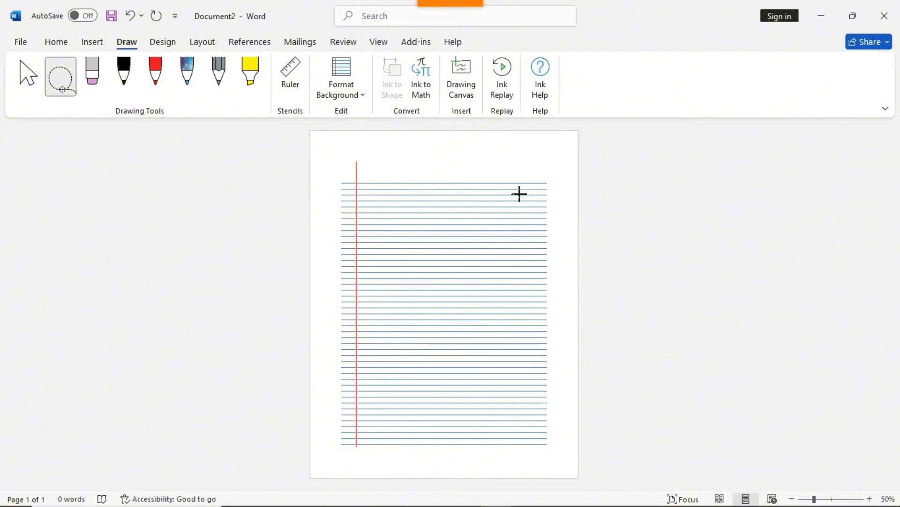
click(364, 97)
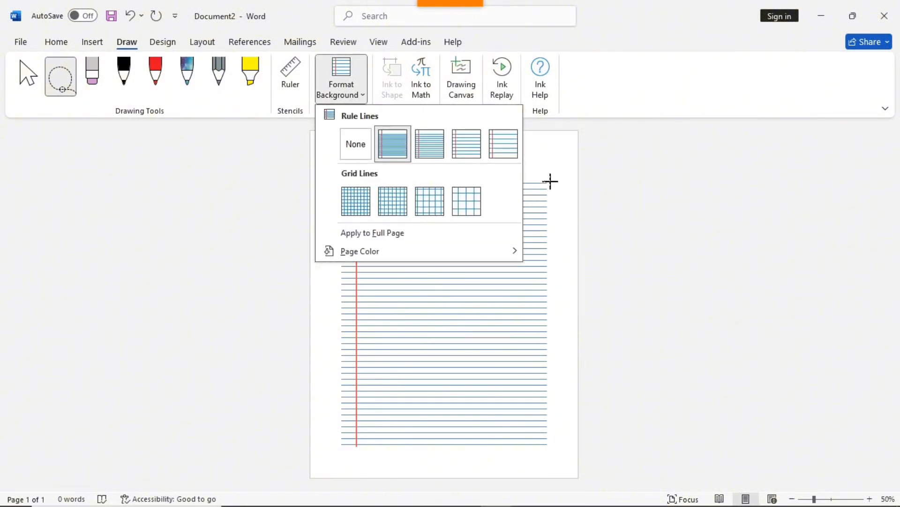
click(432, 150)
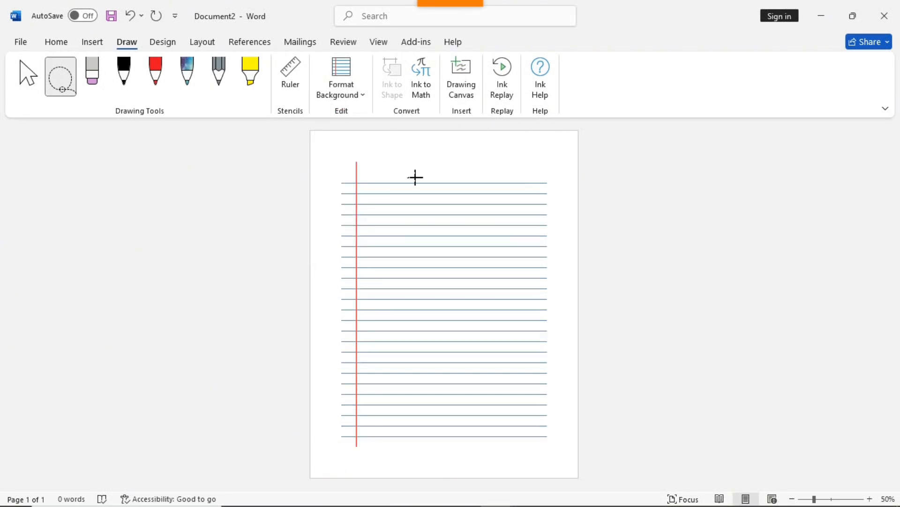
click(364, 97)
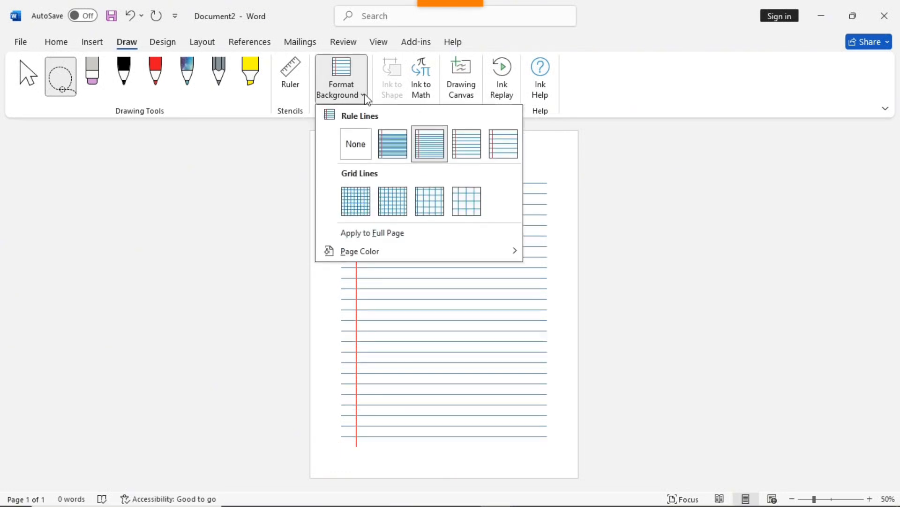
click(468, 154)
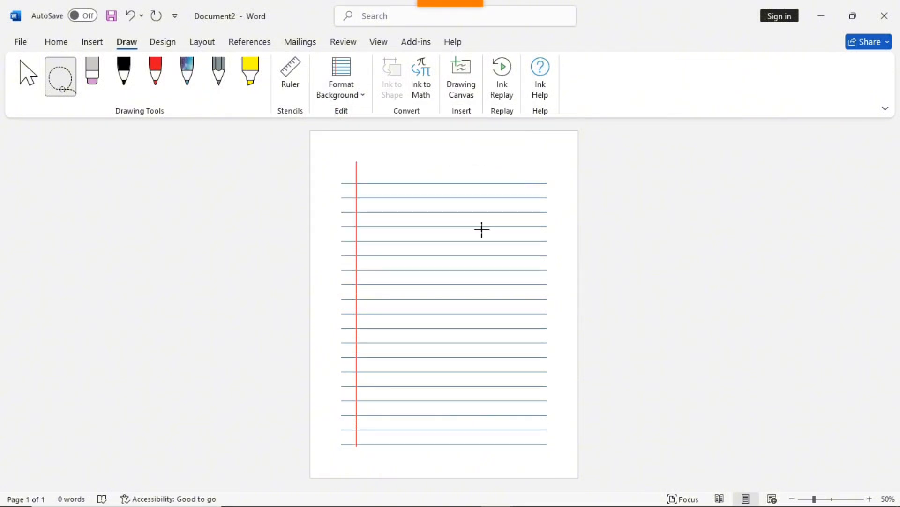
Try the widest rule lines and the four grid-line backgrounds in order, from the finest grid to the largest
click(364, 97)
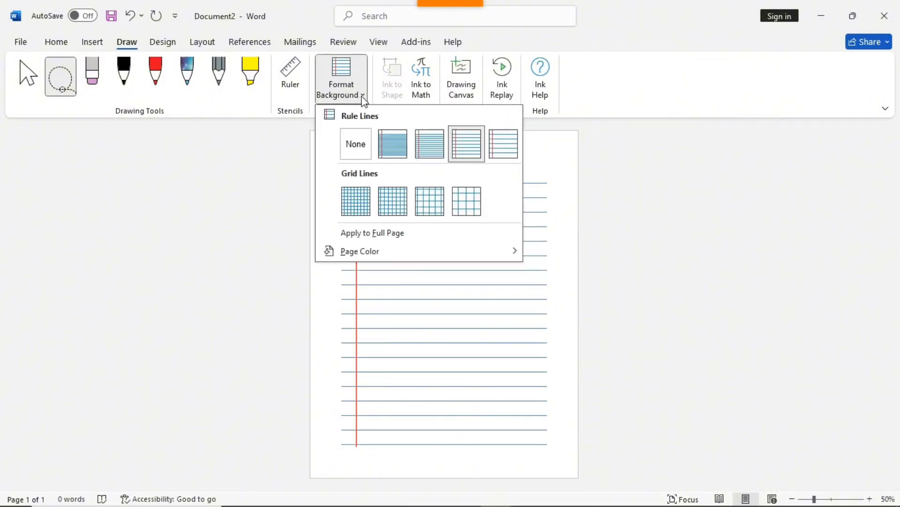
click(502, 158)
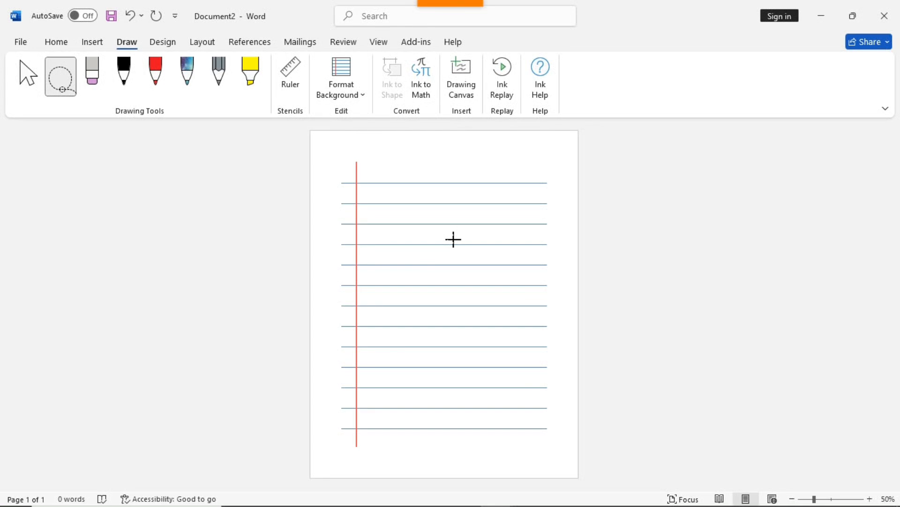
click(362, 95)
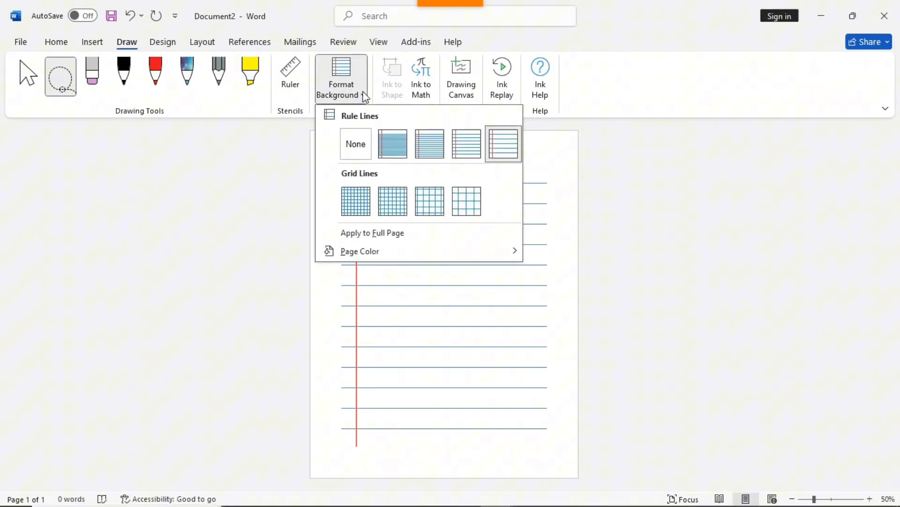
click(355, 206)
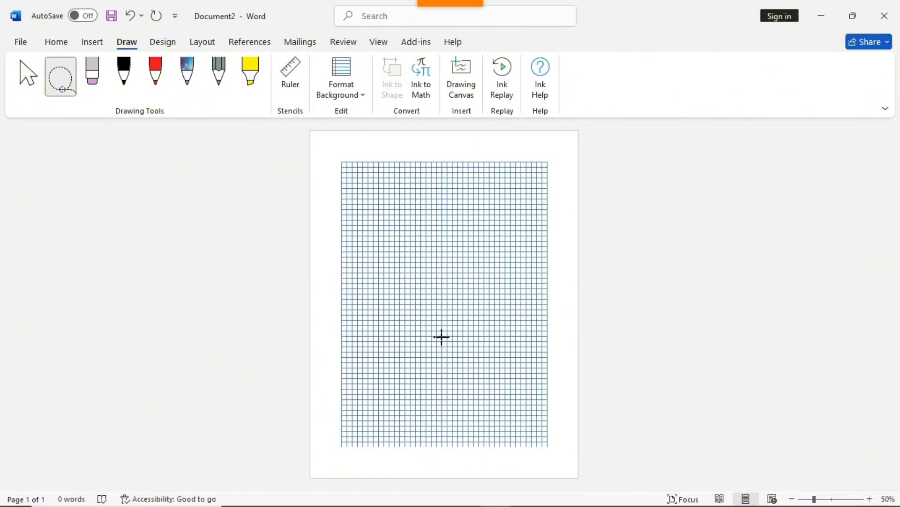
click(367, 101)
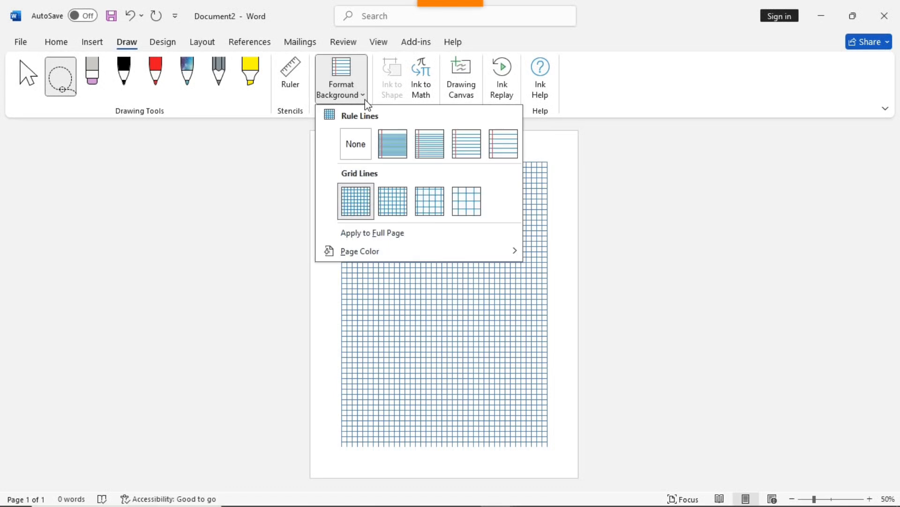
click(398, 204)
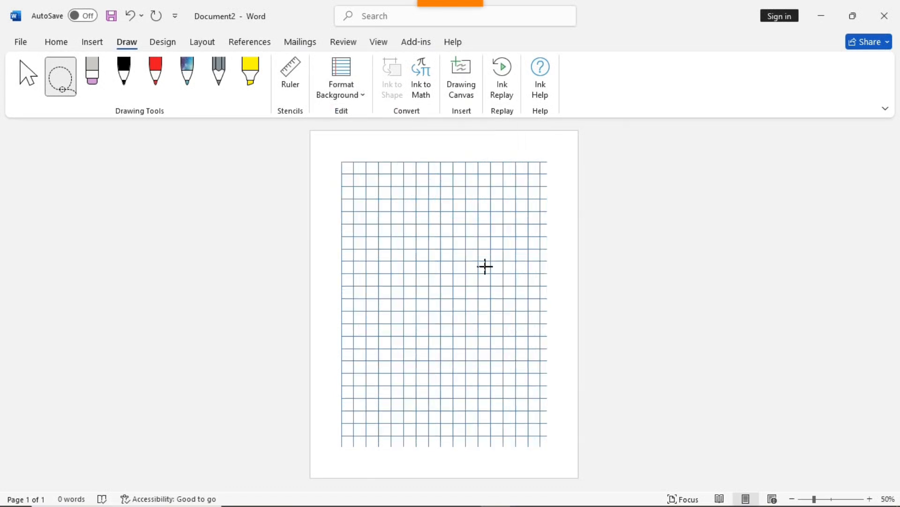
click(363, 92)
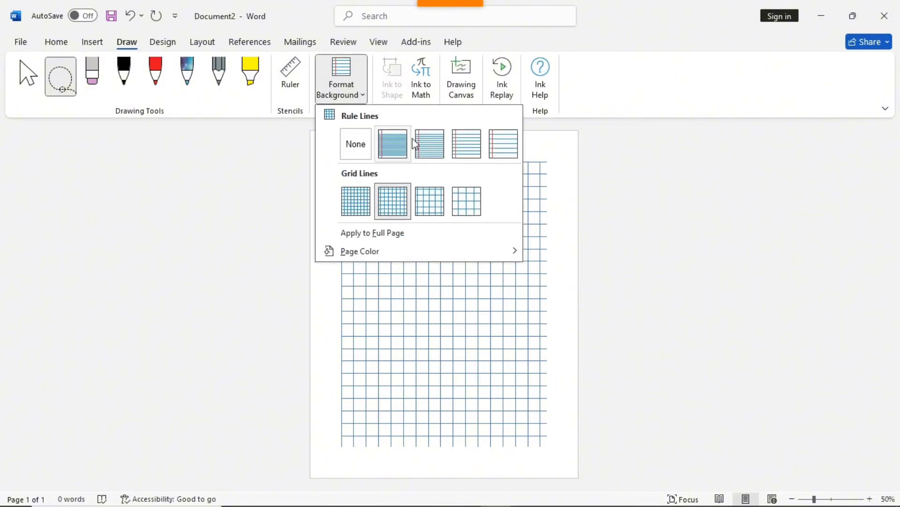
click(457, 204)
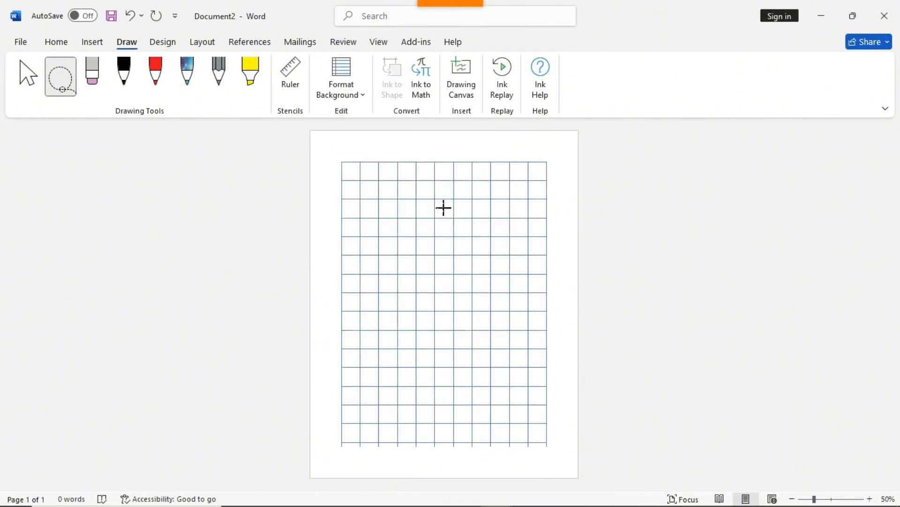
click(363, 94)
click(469, 205)
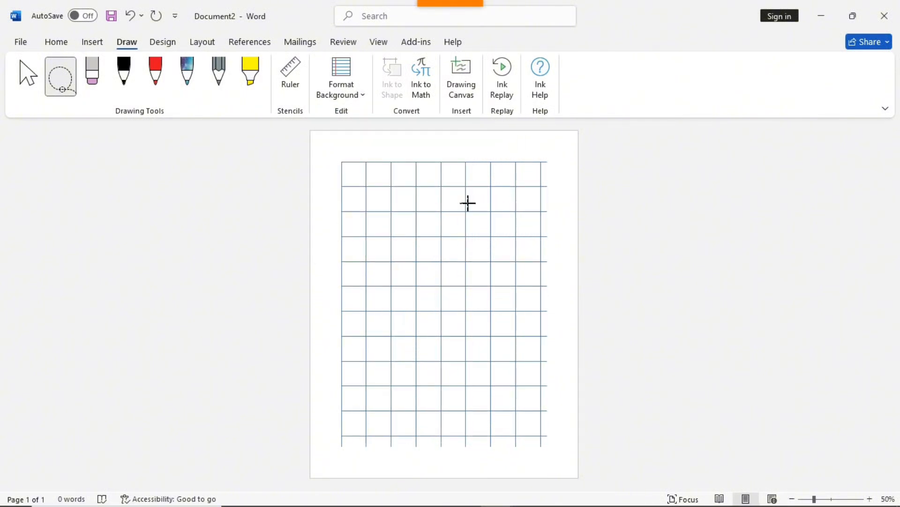
Extend the background grid to the full page and switch it to the finest grid lines
click(364, 90)
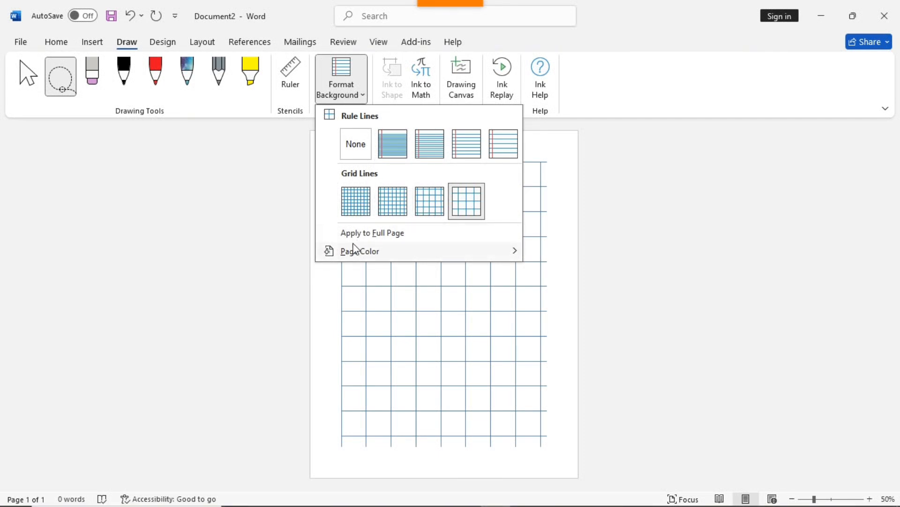
click(380, 240)
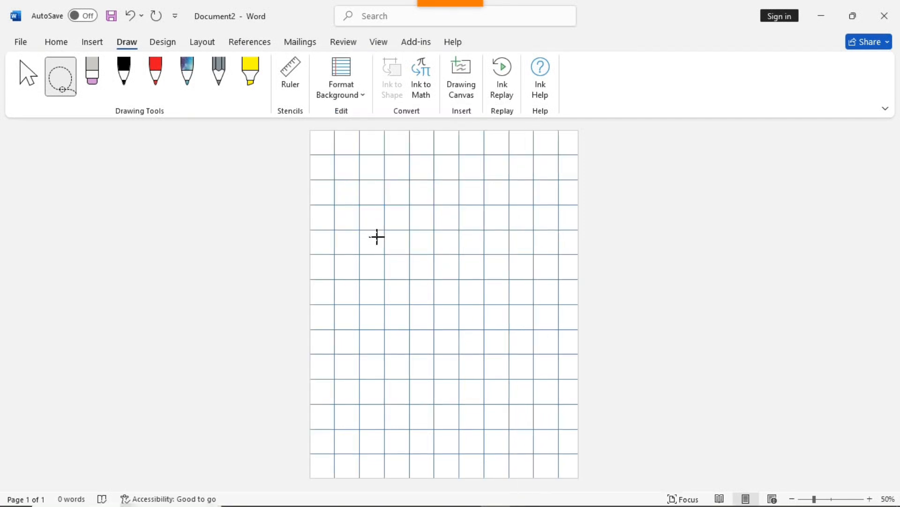
click(365, 97)
click(355, 200)
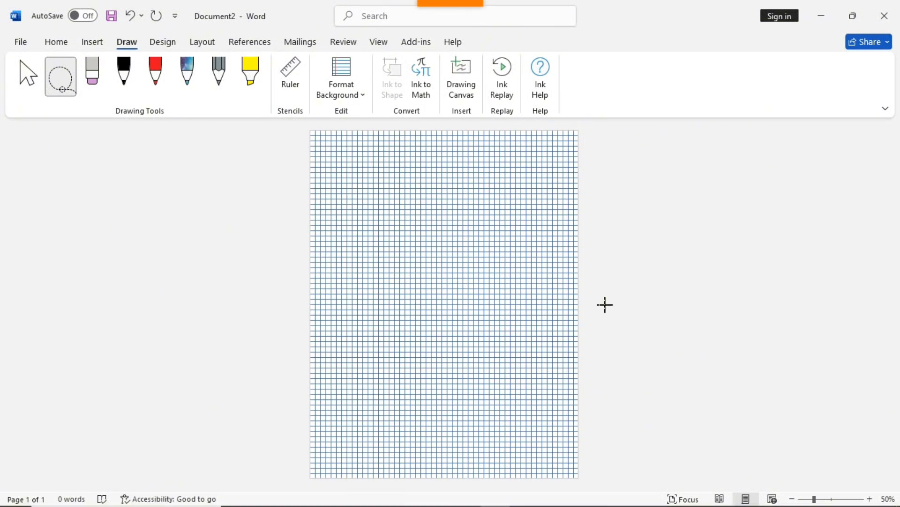
Set the page color to the light gray theme color and remove the grid lines from the background
click(360, 94)
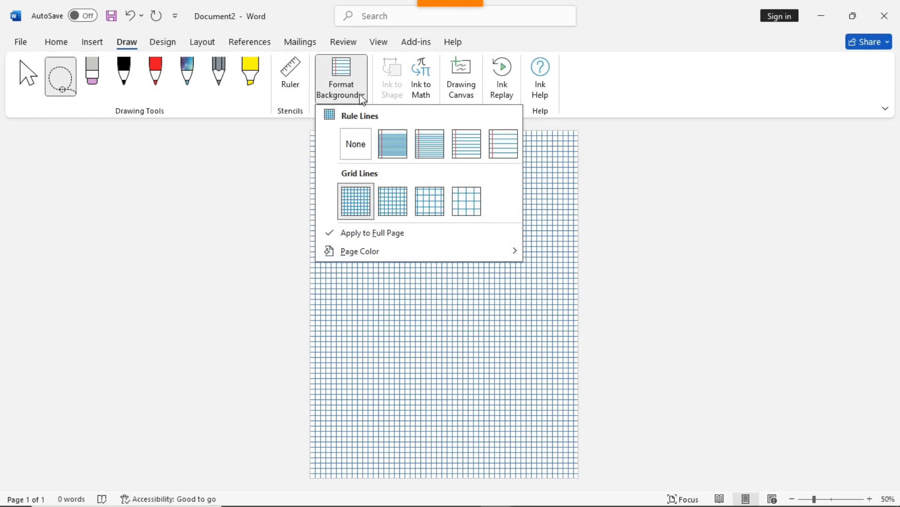
mouse_move(420, 255)
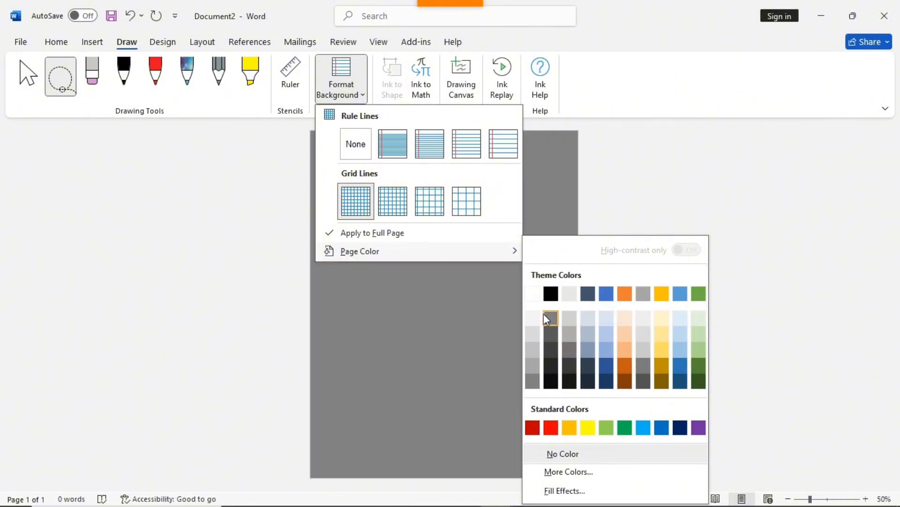
click(567, 299)
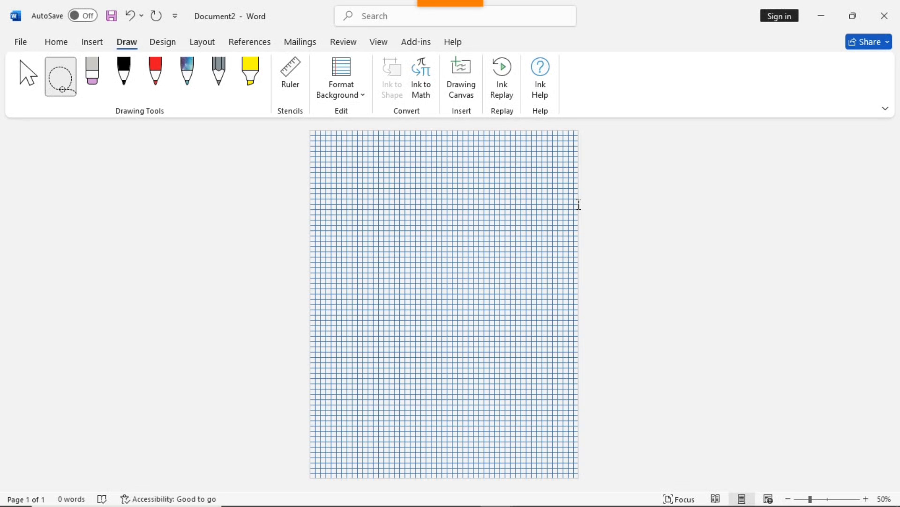
click(341, 82)
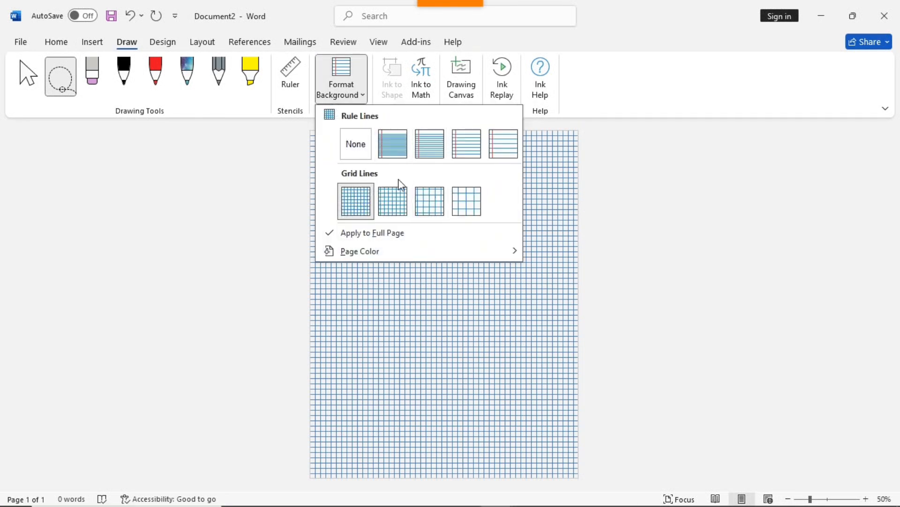
click(355, 147)
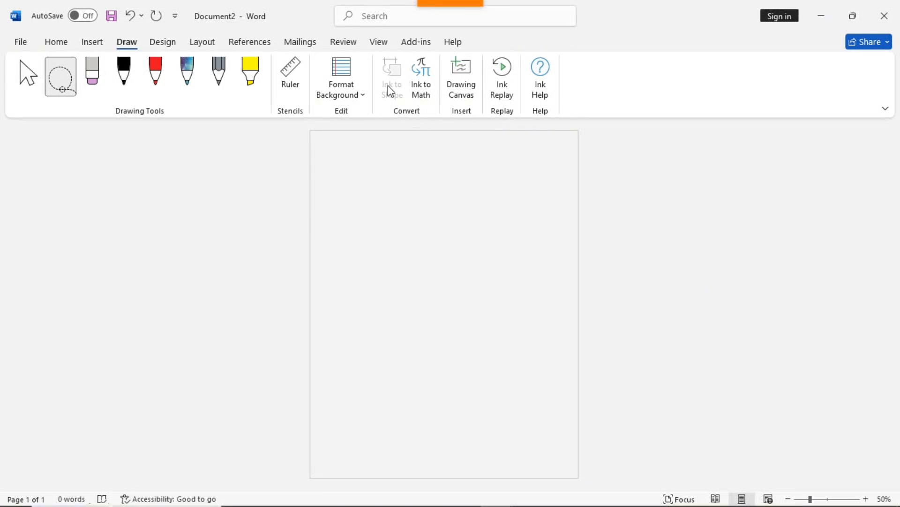
Draw a short slanted line with the red pen, plus a parallelogram, a circle and a triangle using Ink to Shape
click(155, 79)
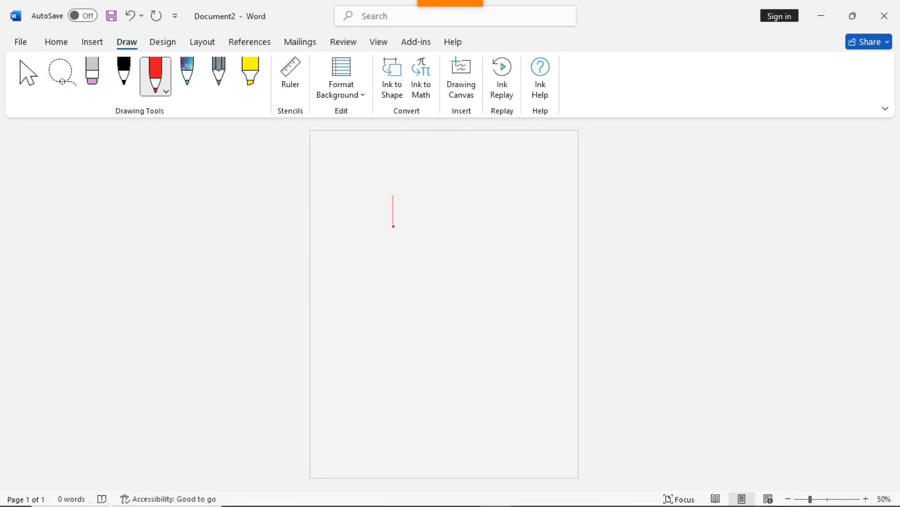
mouse_move(393, 226)
mouse_down()
mouse_move(424, 224)
mouse_move(386, 229)
mouse_up()
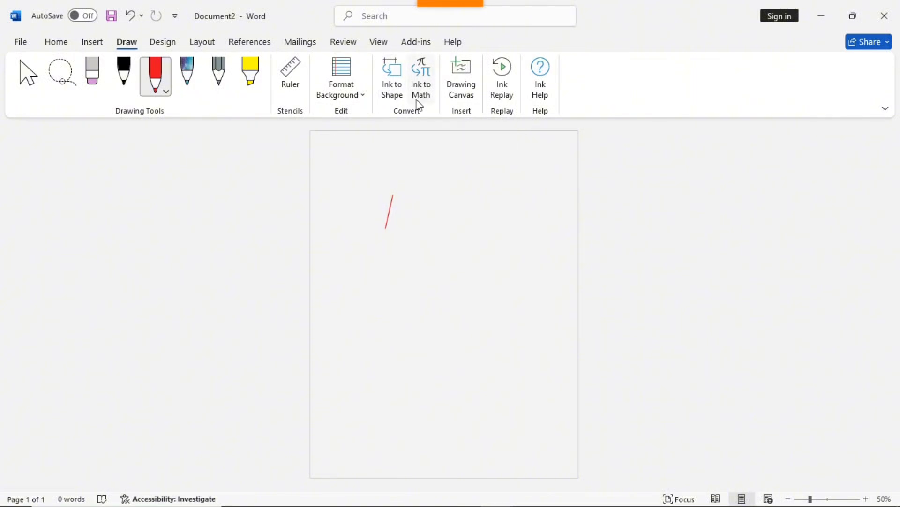
click(398, 84)
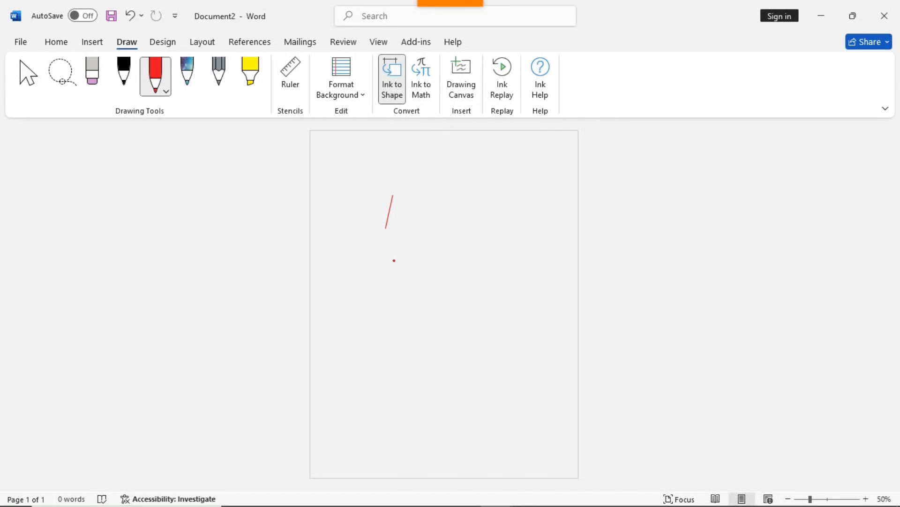
drag(394, 260, 439, 263)
drag(462, 297, 400, 299)
drag(460, 211, 452, 204)
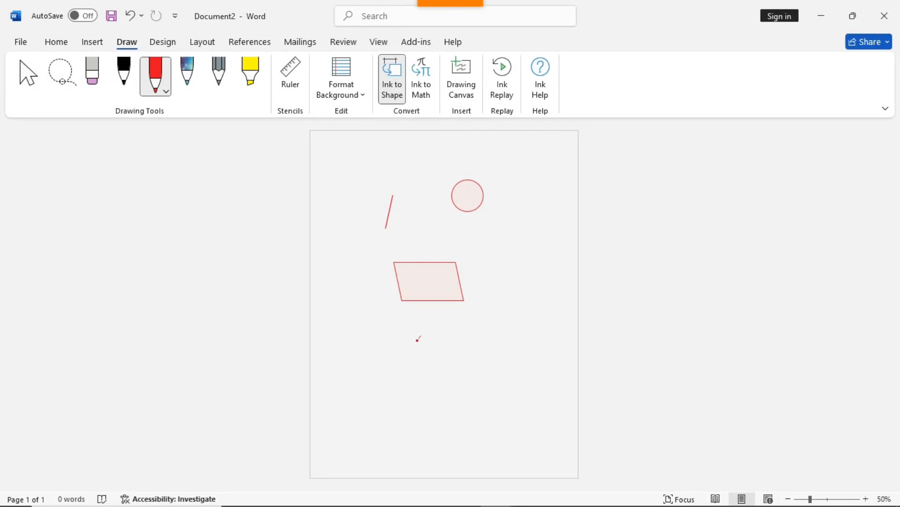
drag(400, 365, 441, 363)
Start Ink to Math and handwrite the equation a² + b² = c²
click(427, 93)
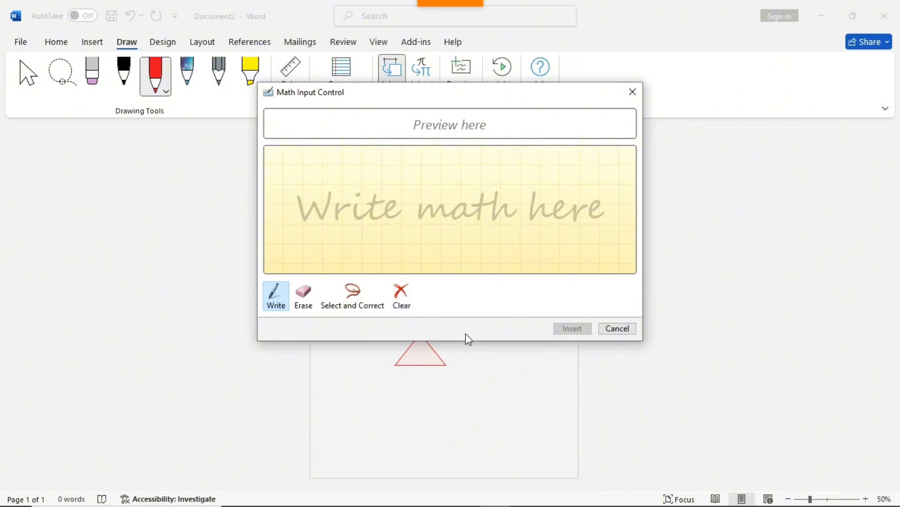
mouse_move(377, 190)
mouse_down()
mouse_move(374, 204)
mouse_move(382, 203)
mouse_up()
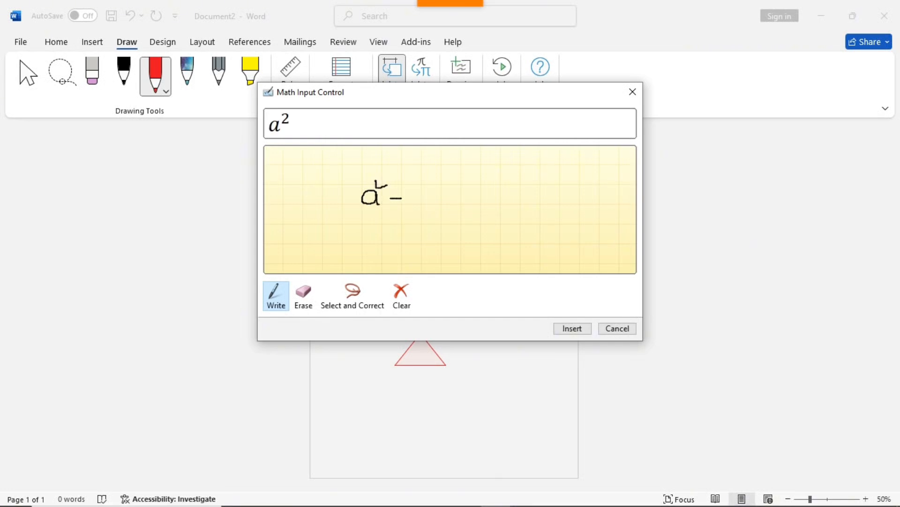
mouse_move(395, 191)
mouse_down()
mouse_move(395, 206)
mouse_move(434, 187)
mouse_move(453, 203)
mouse_up()
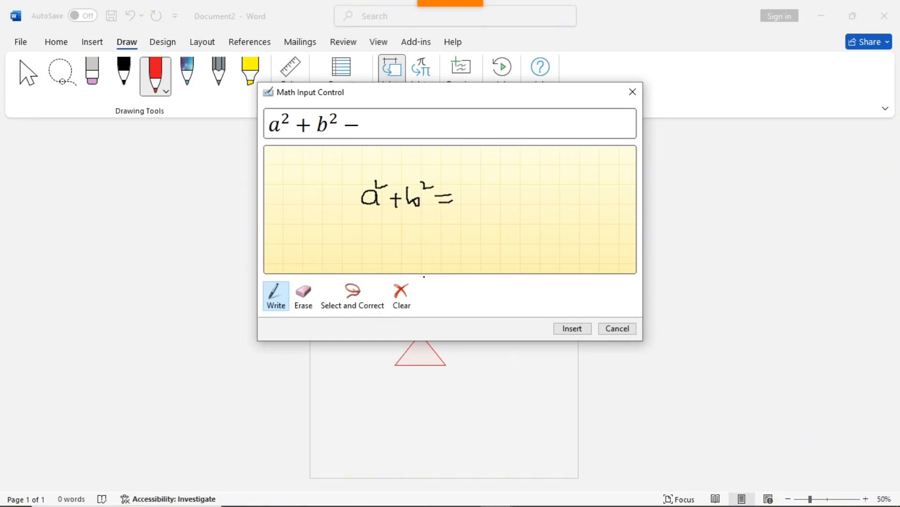
mouse_move(463, 192)
mouse_down()
mouse_move(479, 198)
mouse_move(483, 166)
mouse_up()
click(478, 191)
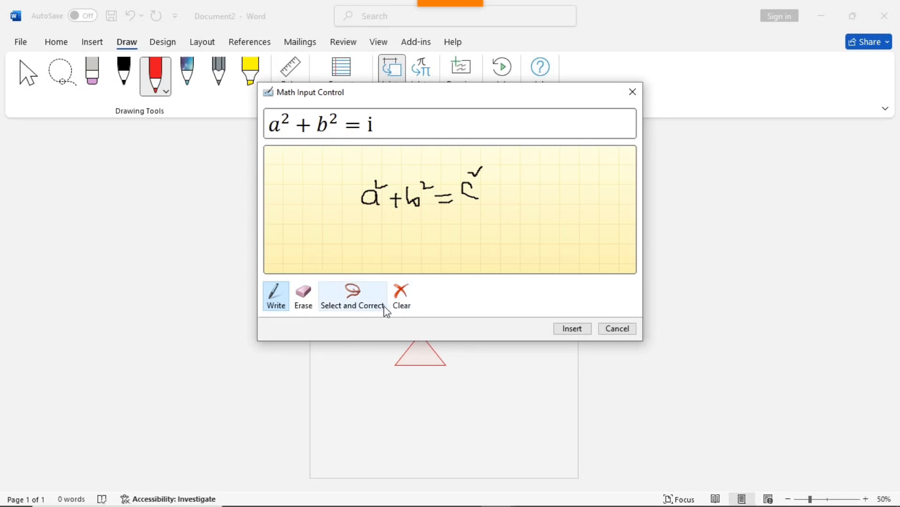
Correct the handwritten c² by erasing and rewriting its exponent, and insert the equation into the document
click(305, 305)
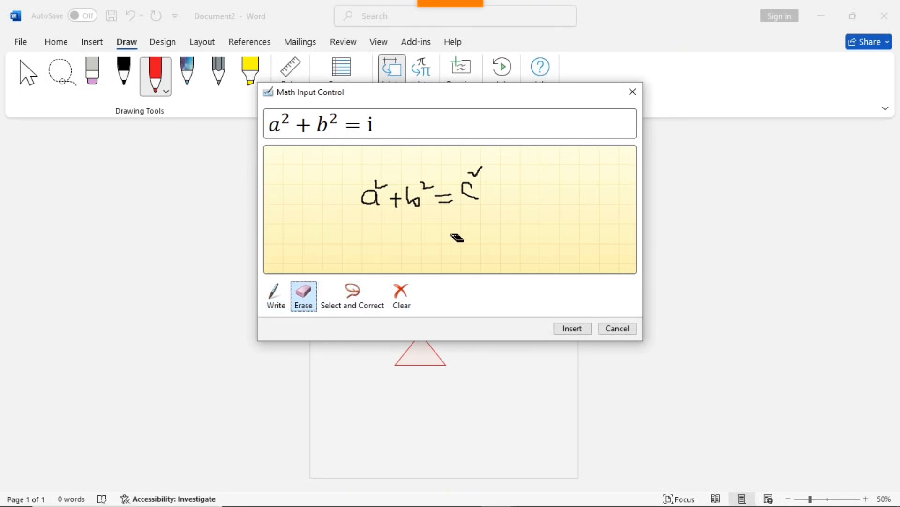
drag(476, 172, 473, 189)
click(269, 301)
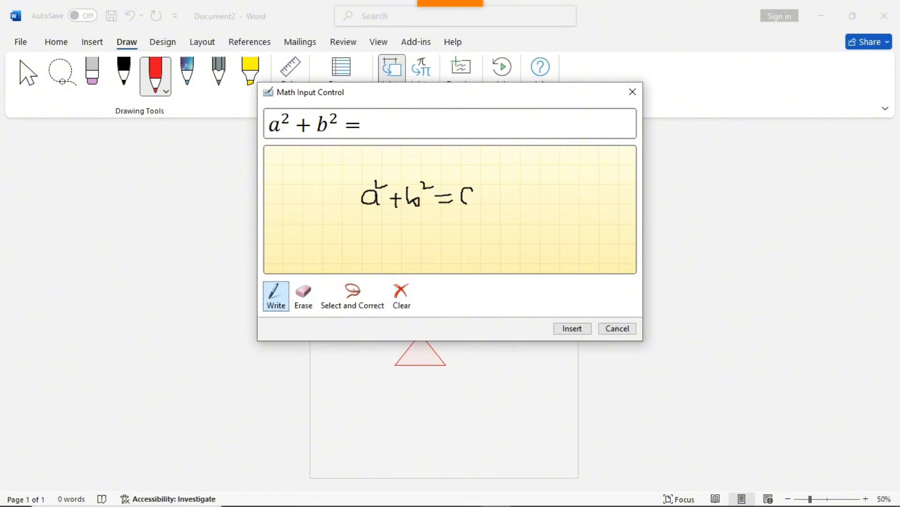
drag(473, 177, 488, 179)
click(584, 327)
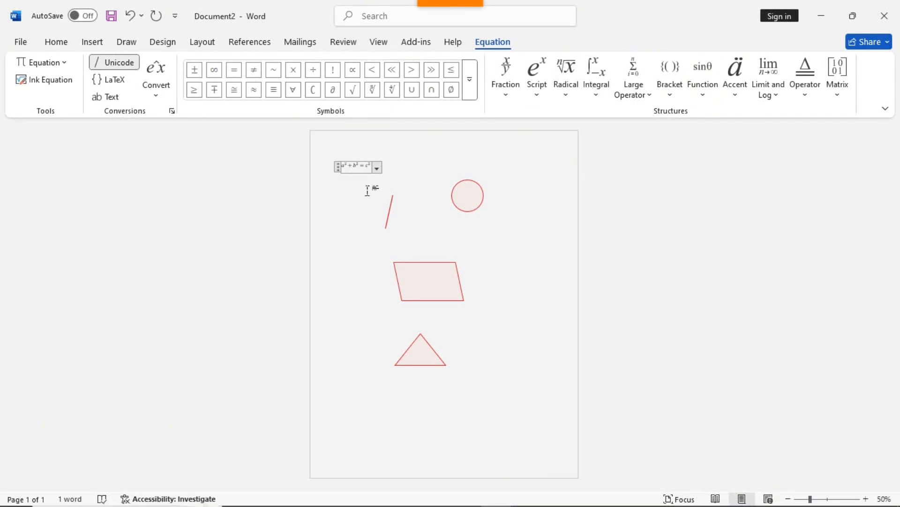
Return to the drawing tools, leave the equation, and insert a drawing canvas directly below it
click(176, 42)
click(126, 42)
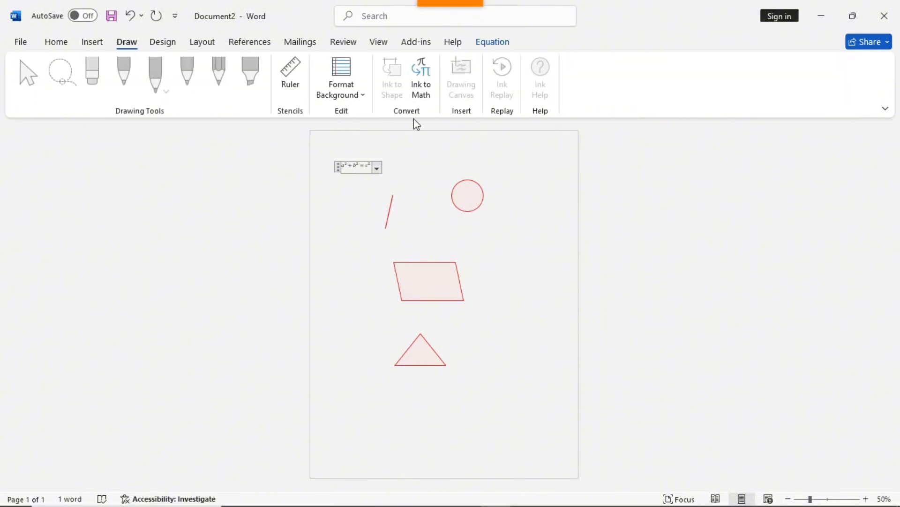
click(534, 216)
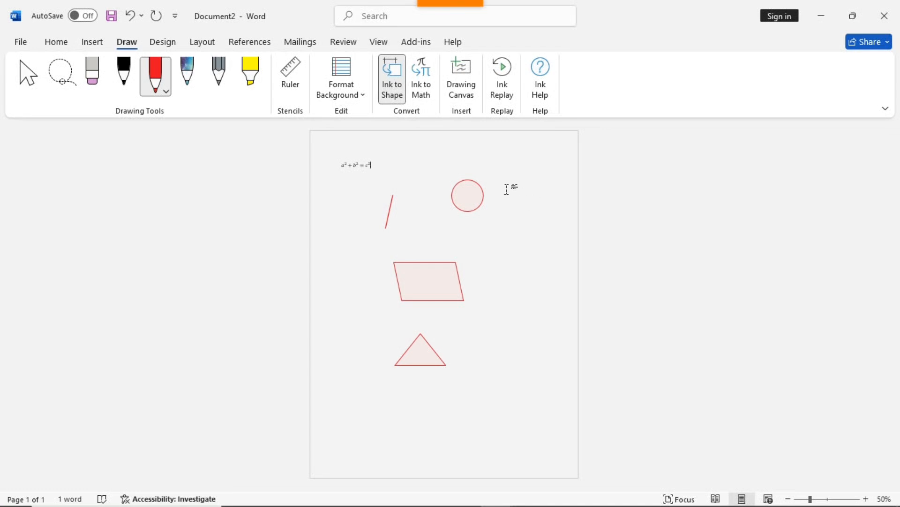
click(456, 84)
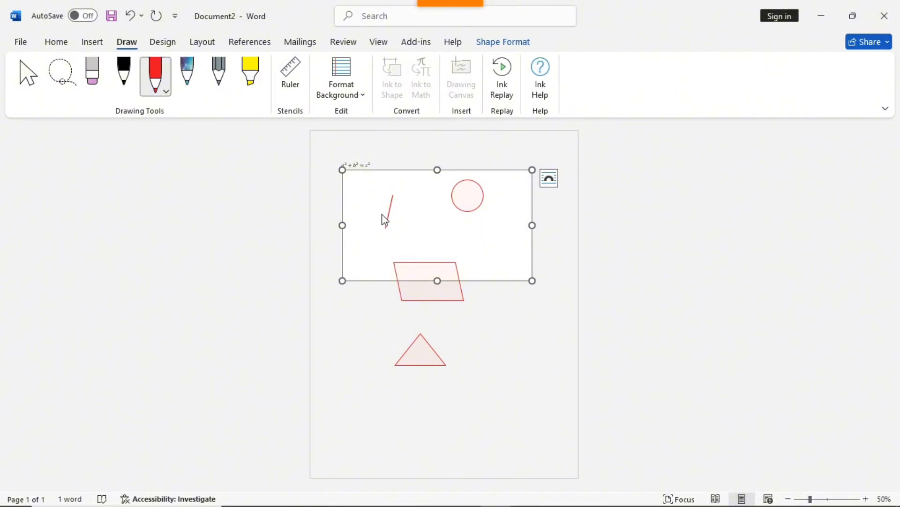
drag(509, 280, 509, 260)
click(539, 238)
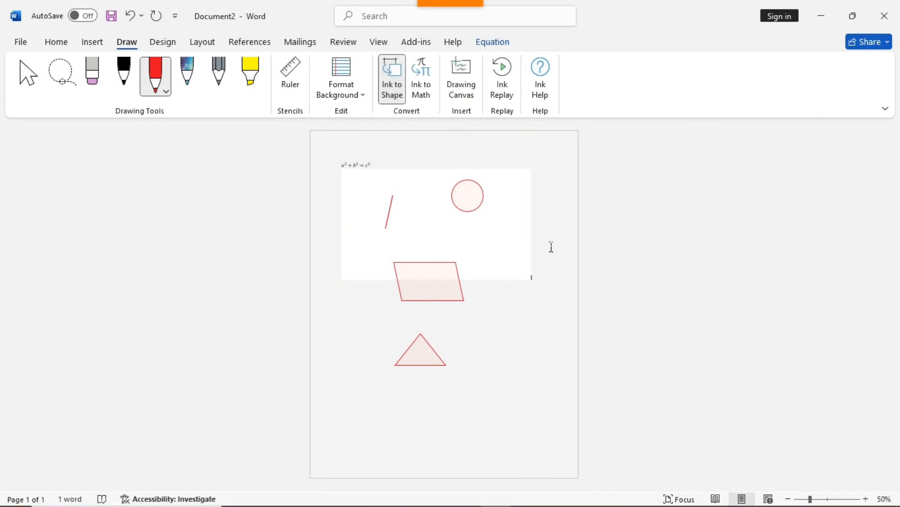